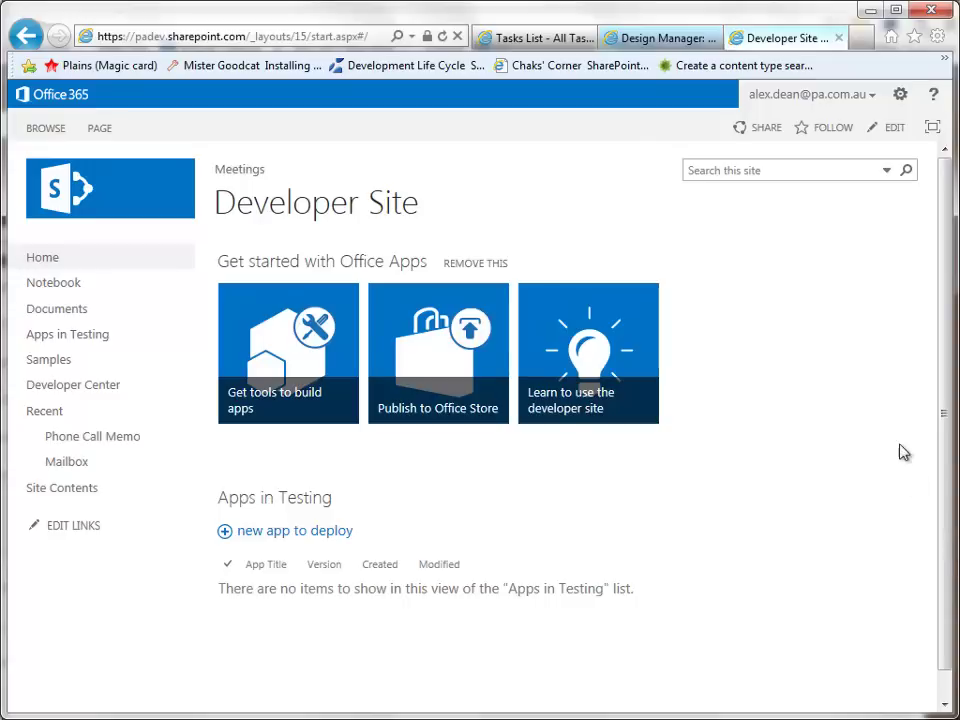
# Open Change the look from the Settings menu and browse themes like Office, Blossom and Immerse
pyautogui.click(901, 97)
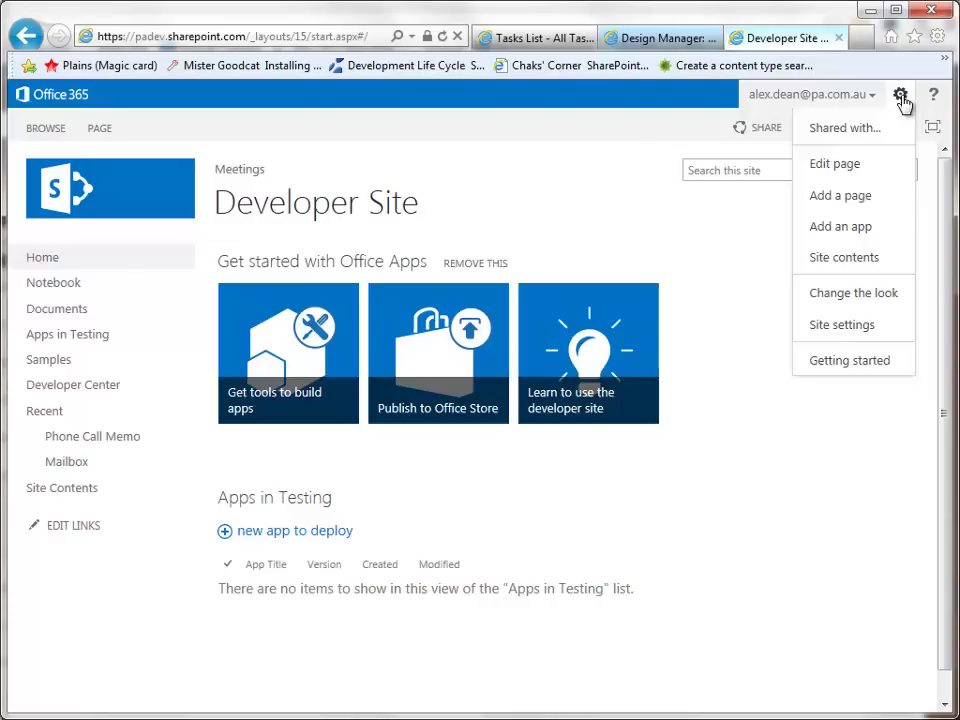
pyautogui.click(875, 303)
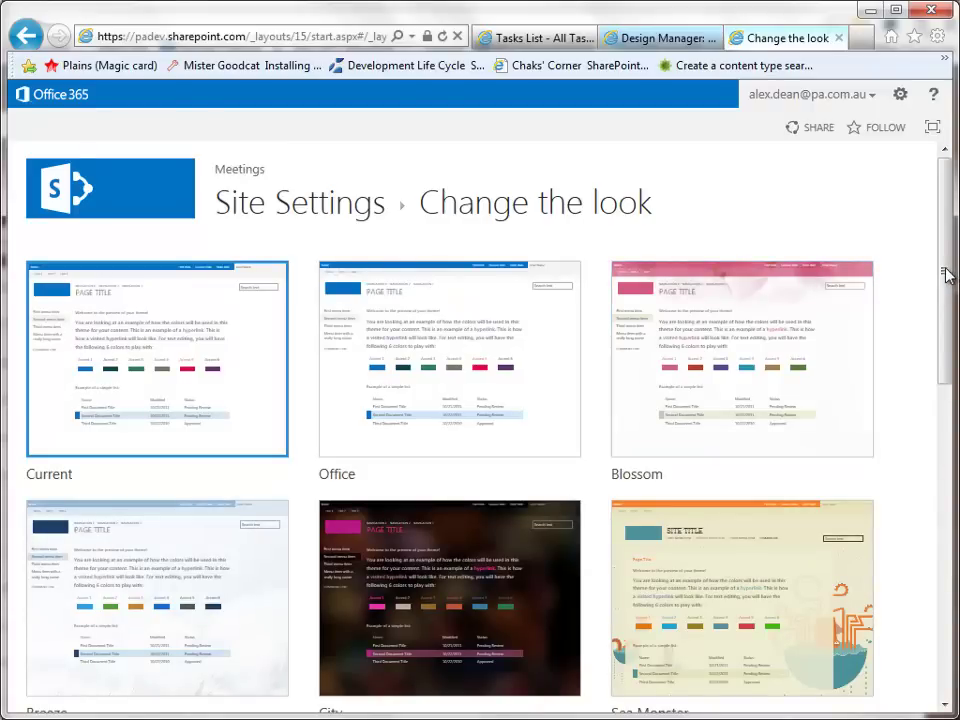
pyautogui.moveTo(948, 272); pyautogui.dragTo(952, 520)
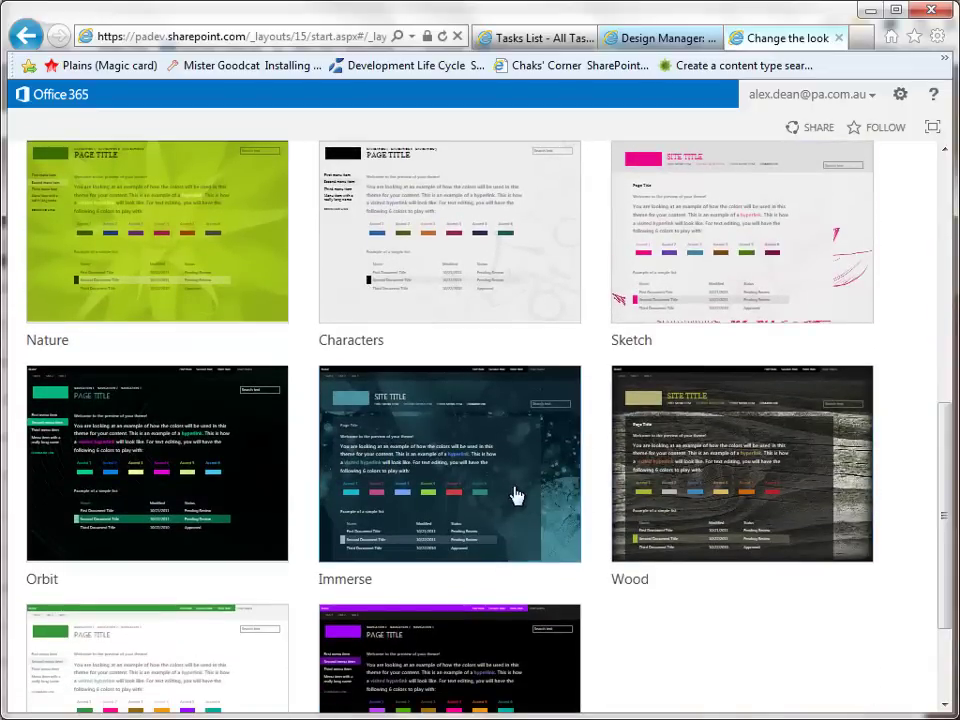
# Pick the Immerse theme and upload Koala.jpg from Sample Pictures as its background
pyautogui.click(458, 460)
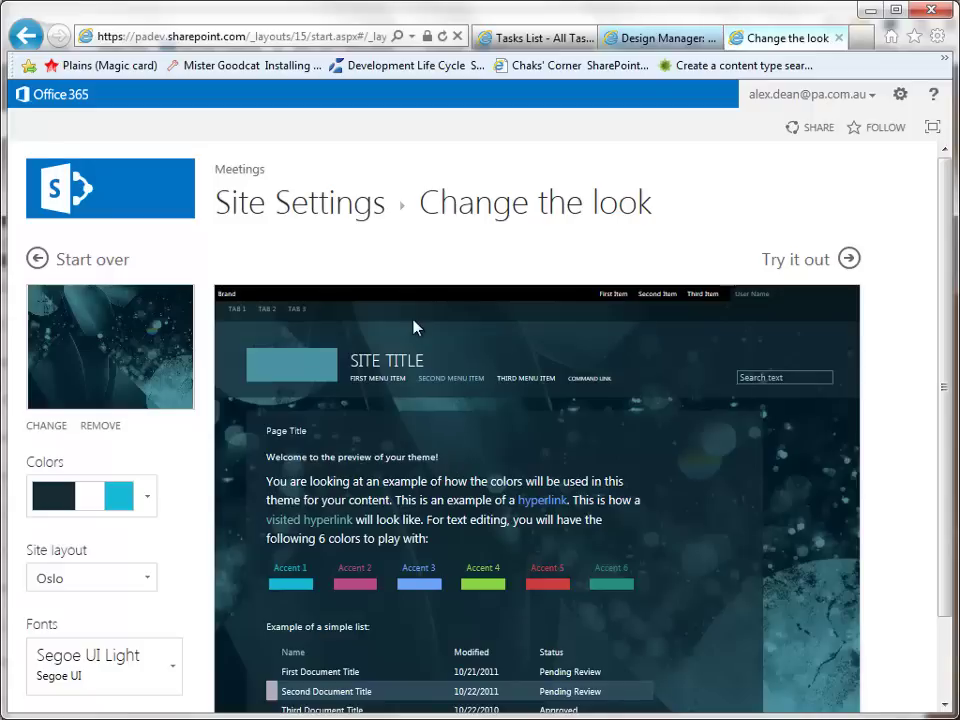
pyautogui.click(84, 364)
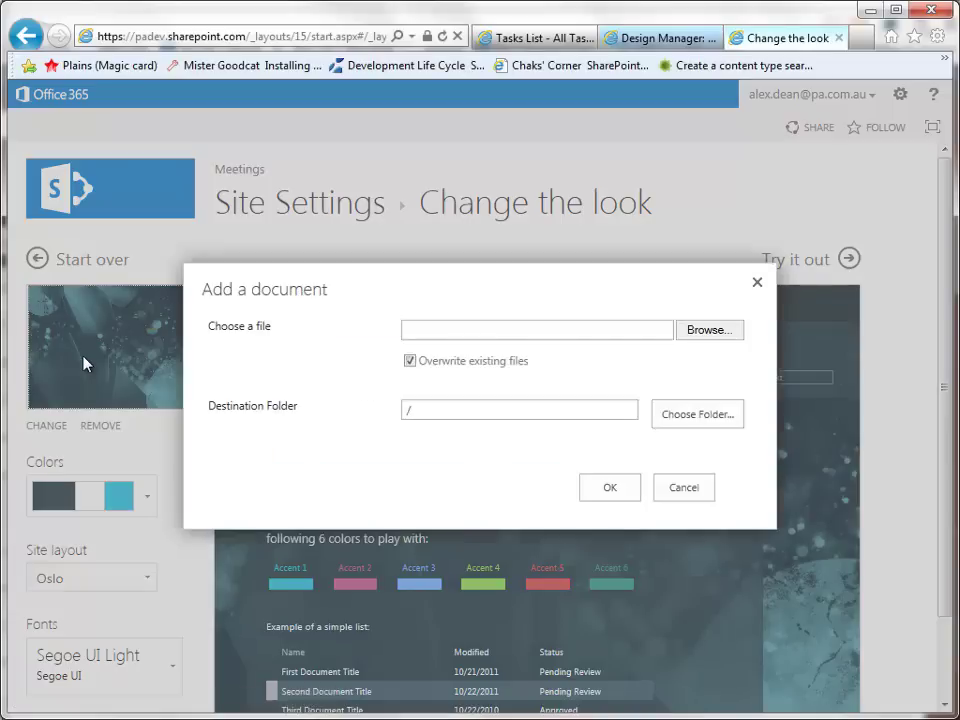
pyautogui.click(694, 331)
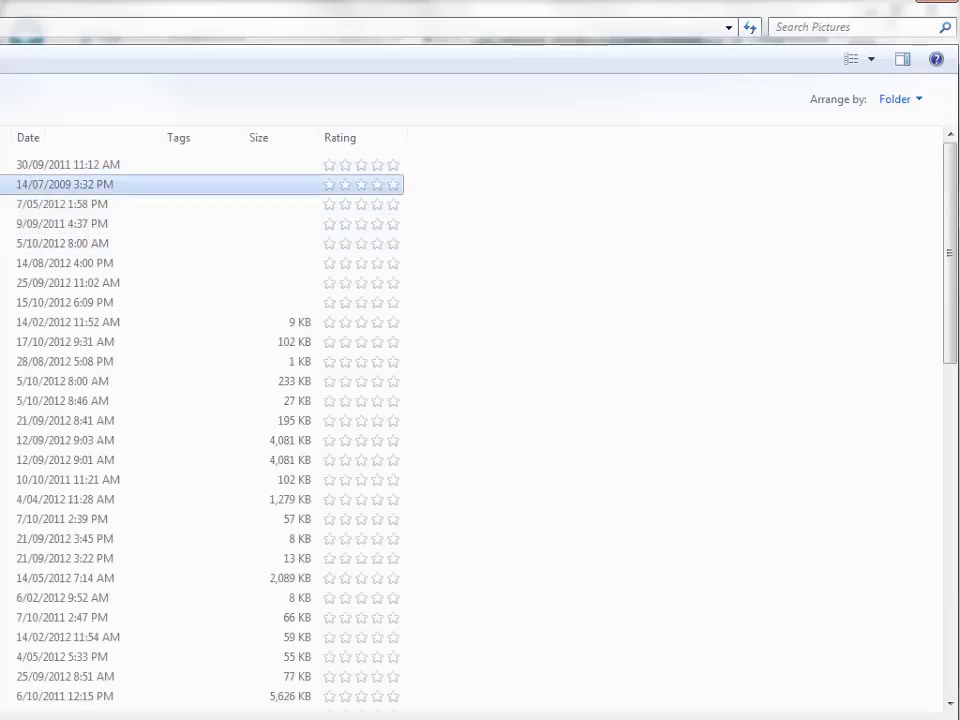
pyautogui.doubleClick(60, 184)
pyautogui.doubleClick(150, 223)
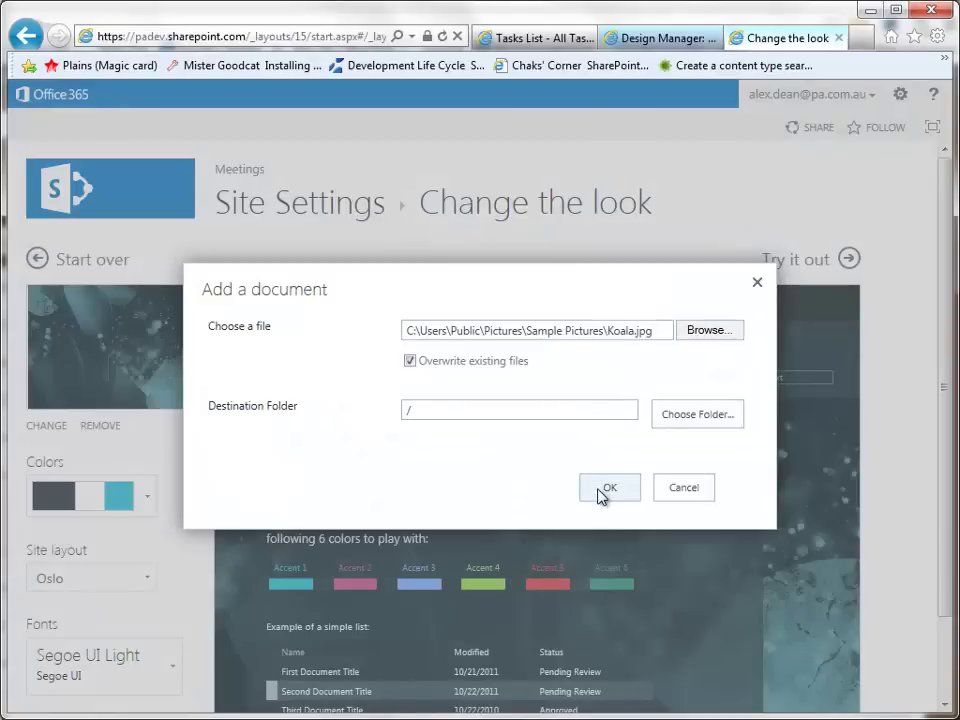
pyautogui.click(605, 488)
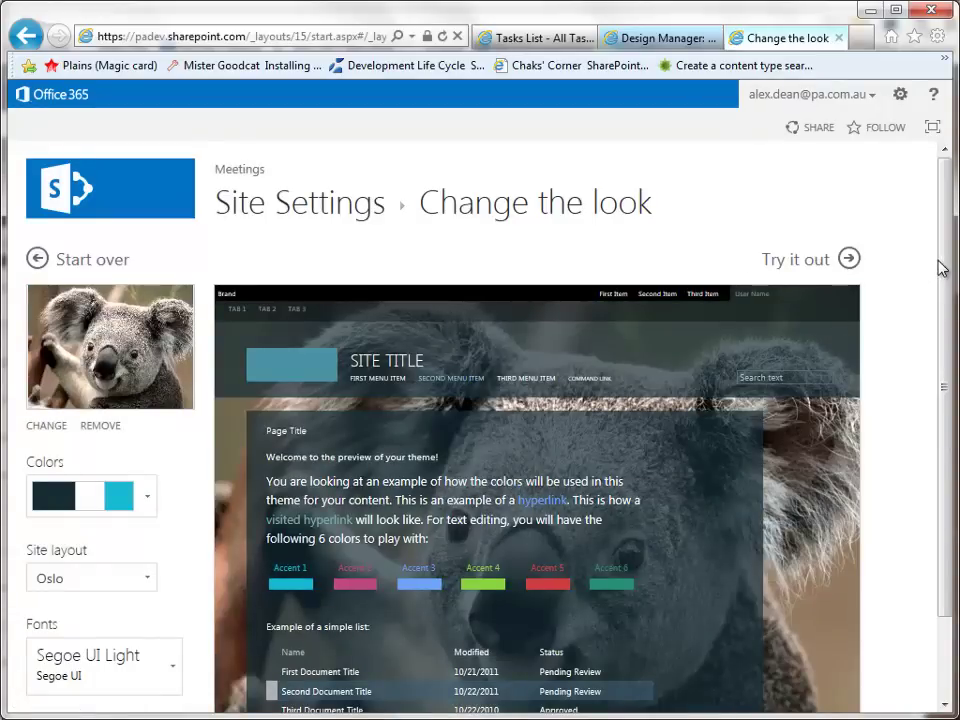
# Choose the black, gray-25% and red palette from the Colors list
pyautogui.moveTo(940, 265); pyautogui.dragTo(943, 381)
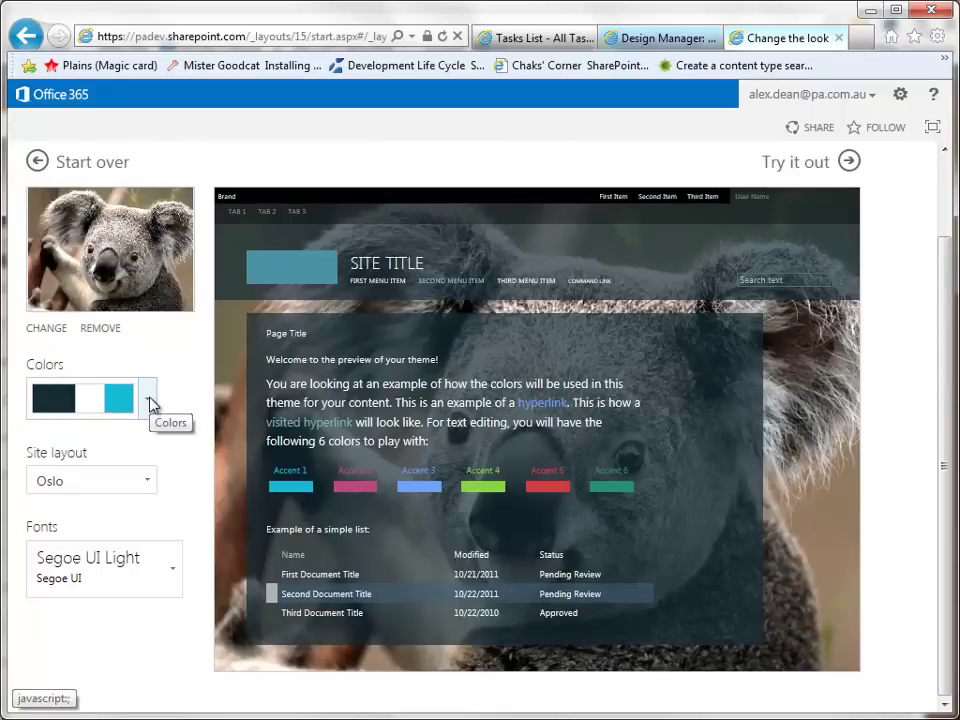
pyautogui.click(150, 401)
pyautogui.moveTo(150, 455); pyautogui.dragTo(148, 591)
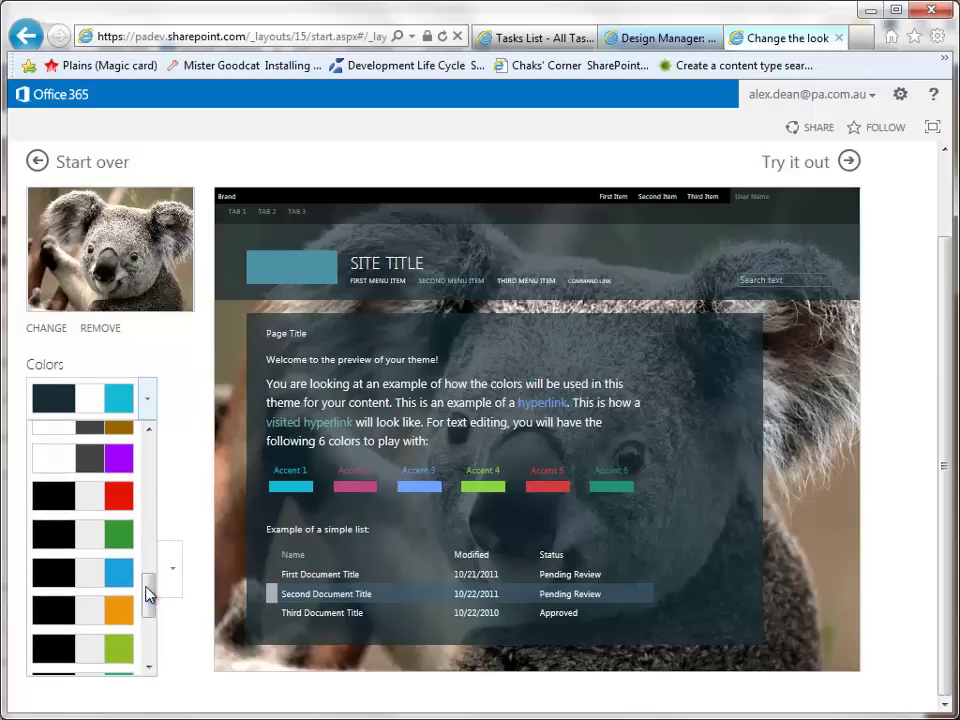
pyautogui.click(122, 610)
pyautogui.click(122, 572)
pyautogui.click(122, 497)
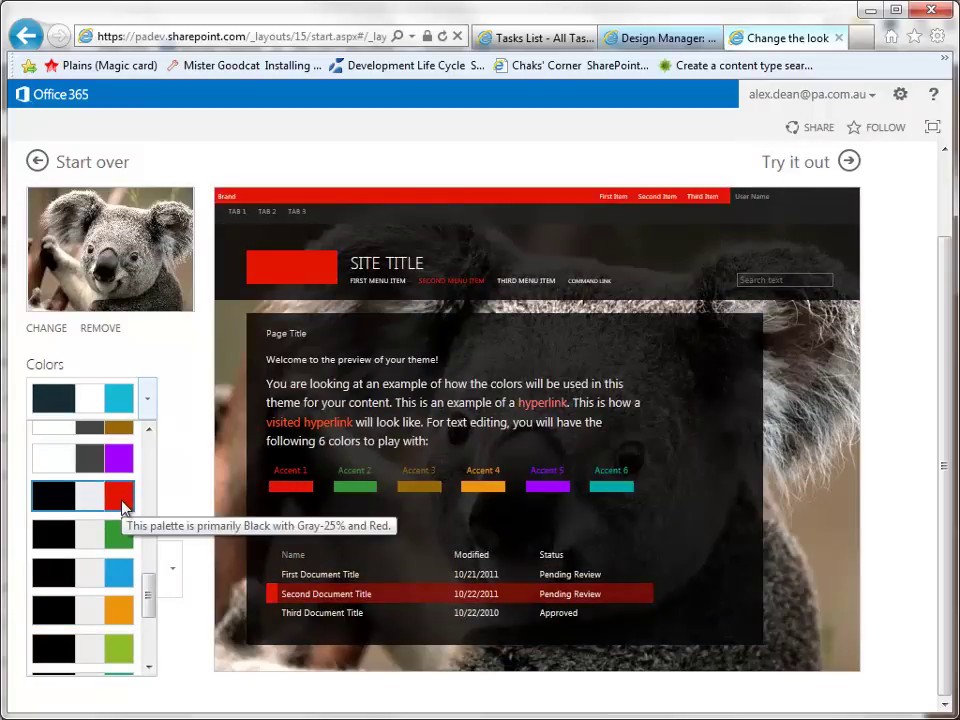
pyautogui.click(122, 505)
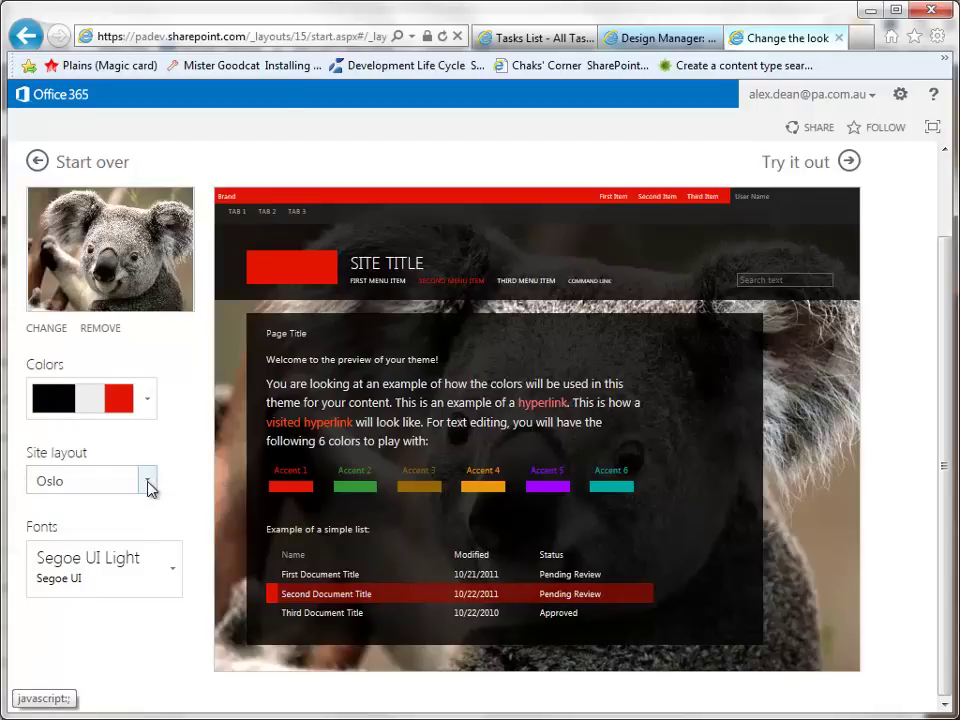
pyautogui.click(148, 487)
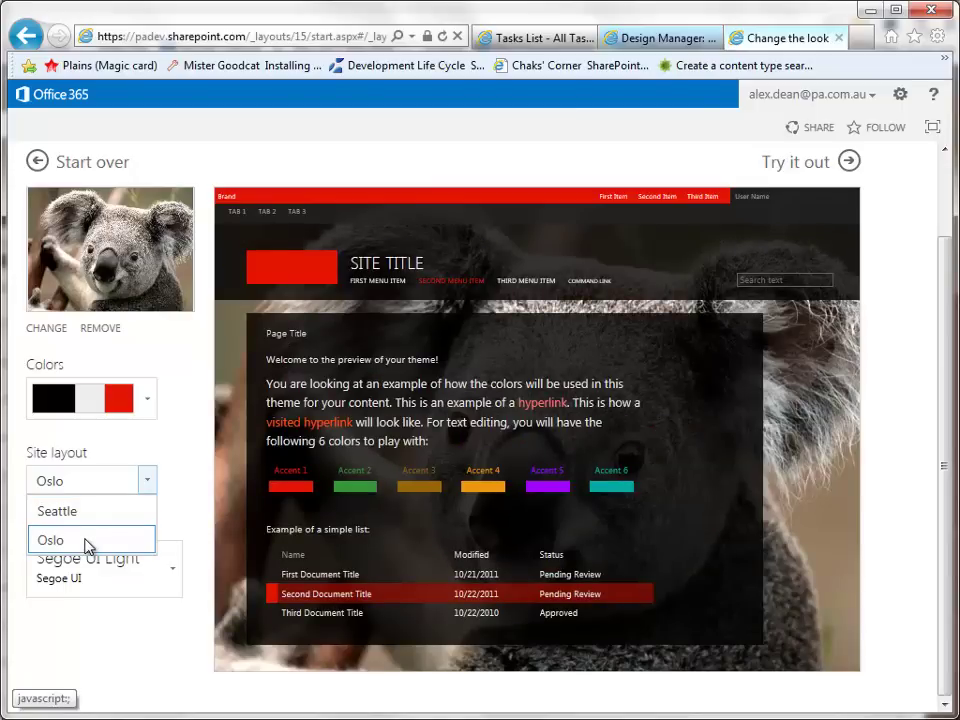
pyautogui.click(86, 544)
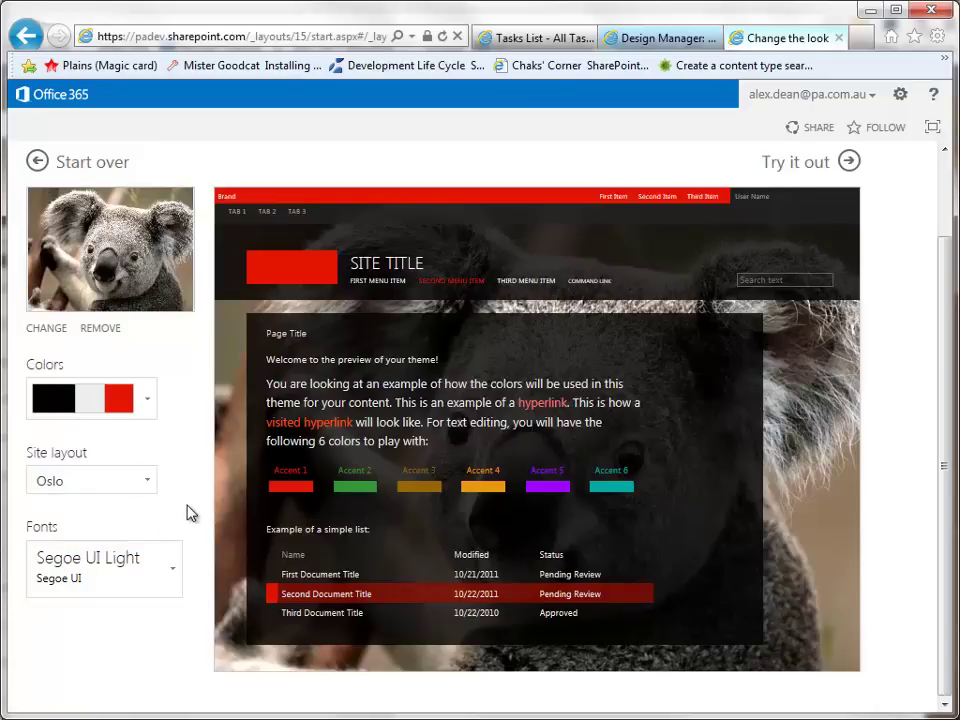
pyautogui.click(175, 572)
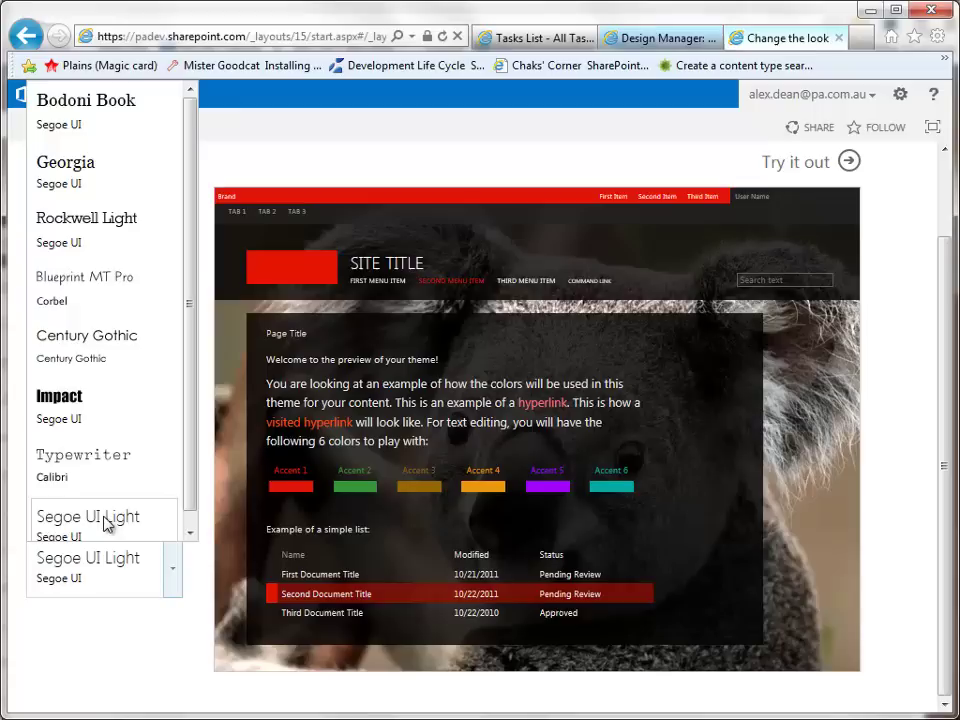
pyautogui.click(103, 574)
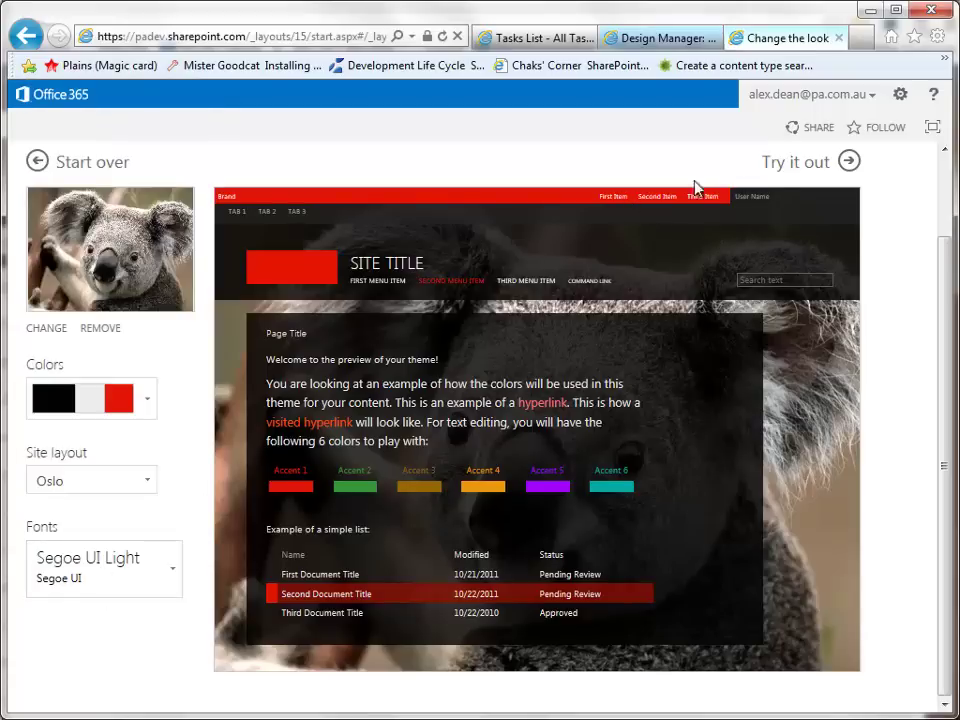
# Try out the koala, black-and-red Oslo look on the live site
pyautogui.click(848, 162)
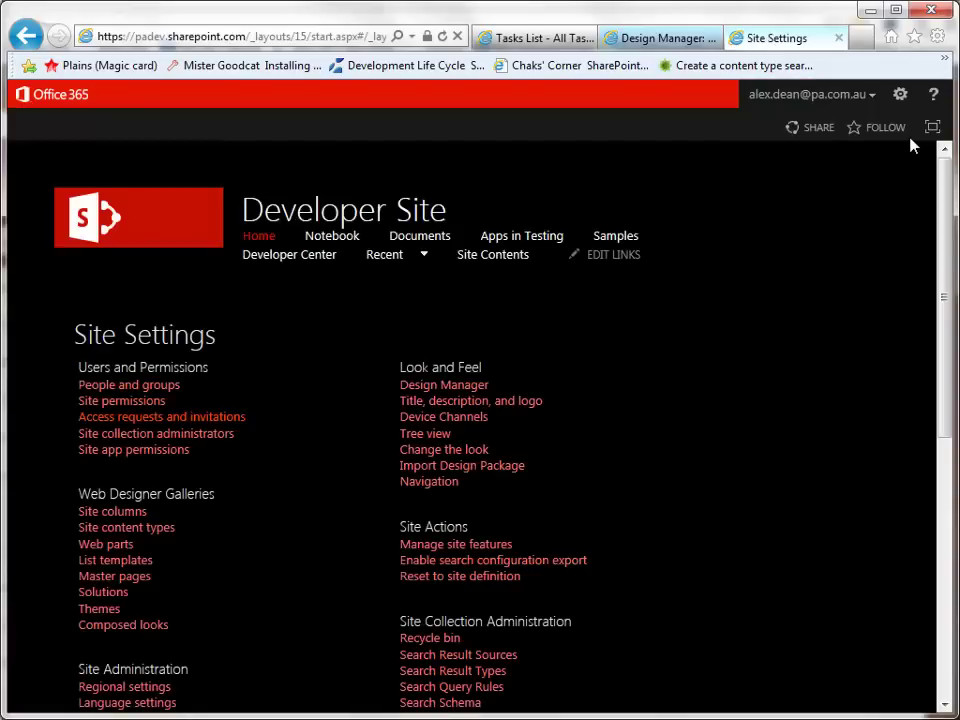
# Go to the Developer Site home page and scroll through its koala, black-and-red styling
pyautogui.click(262, 240)
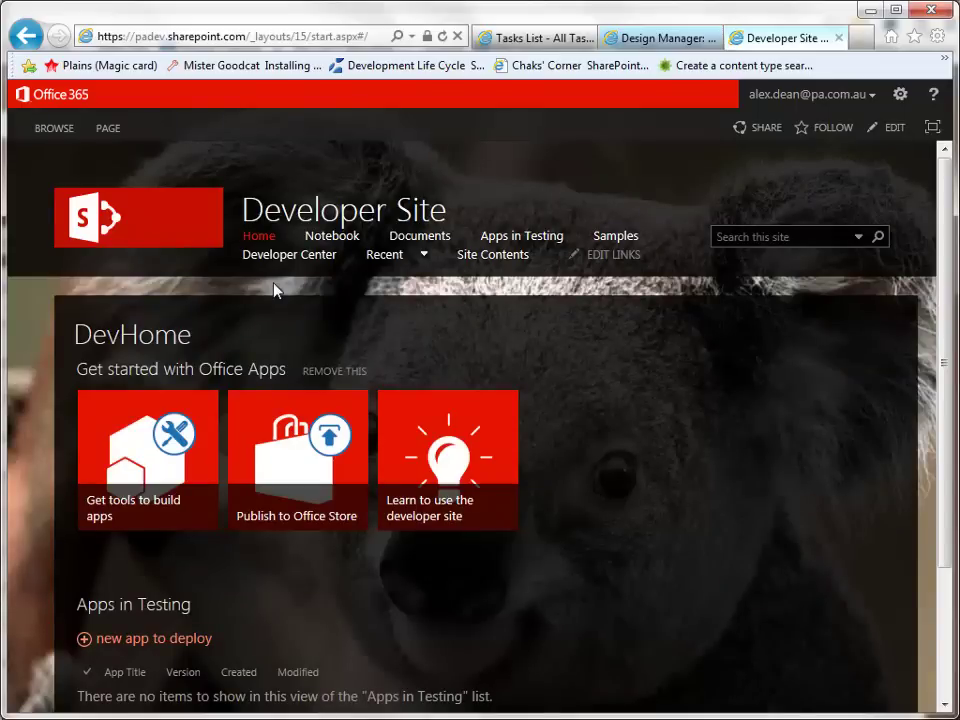
pyautogui.moveTo(940, 270); pyautogui.dragTo(937, 473)
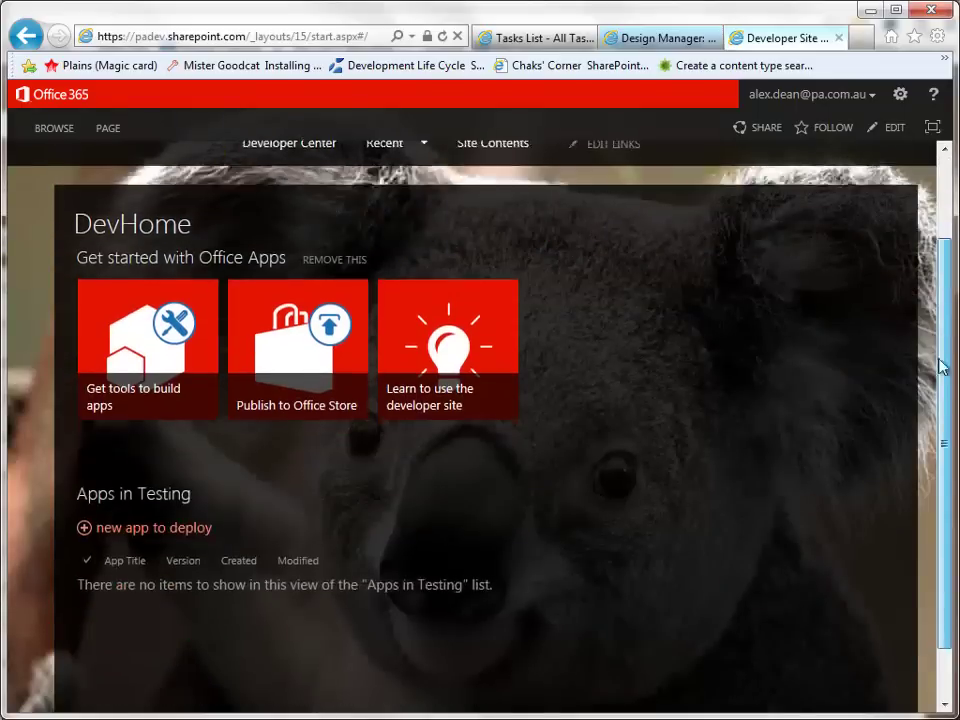
pyautogui.moveTo(943, 369); pyautogui.dragTo(952, 262)
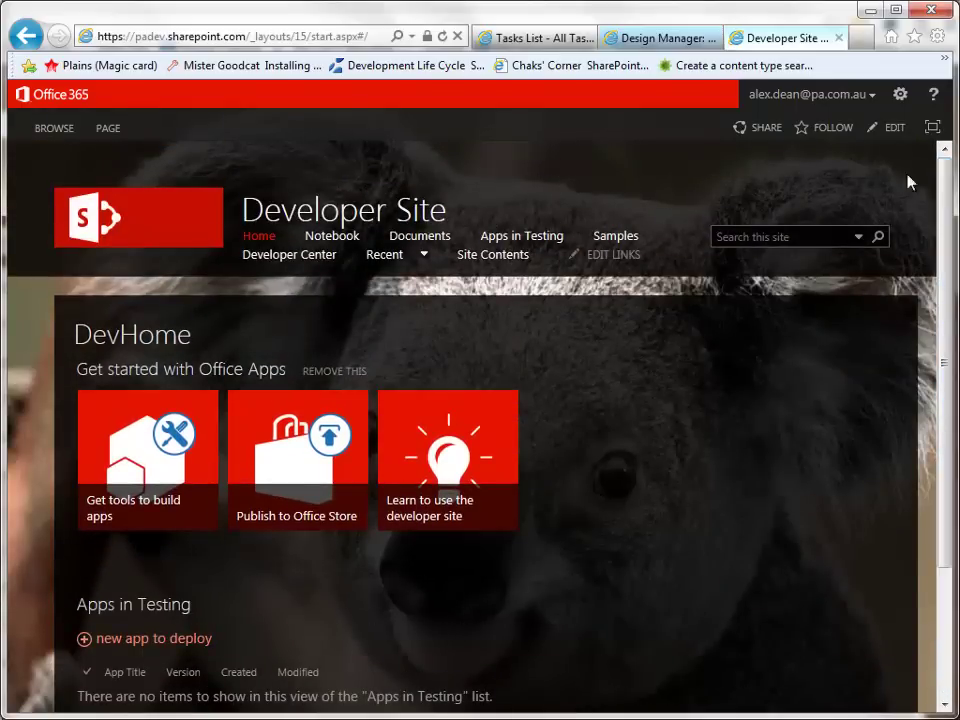